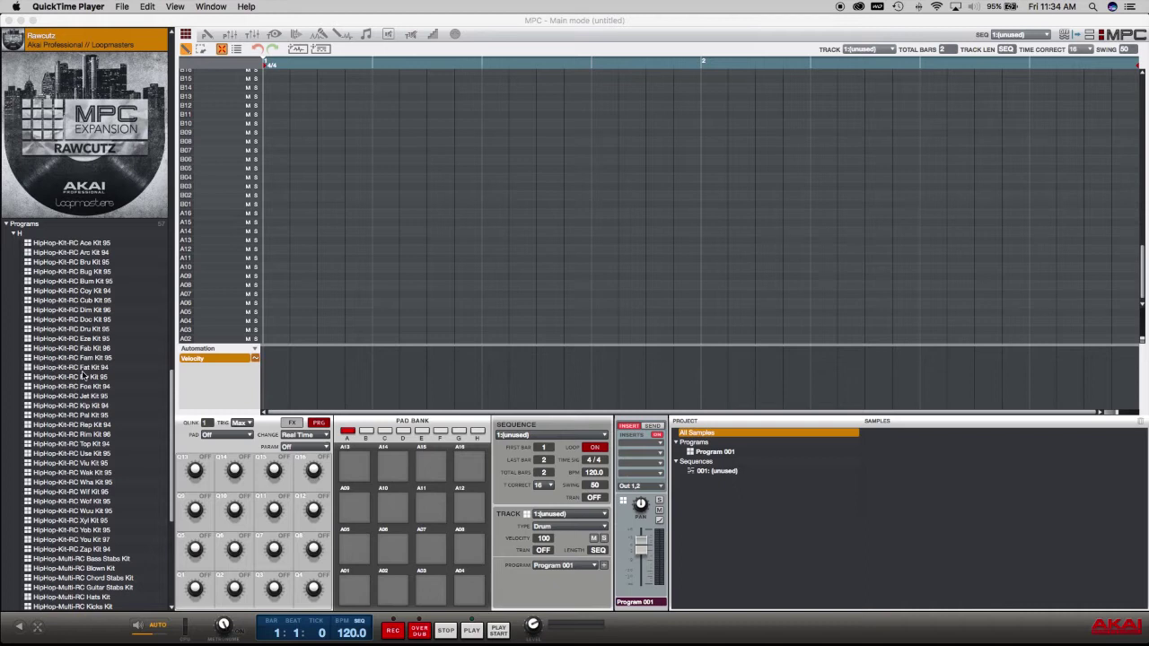
Step: Bring Maschine 2 forward to browse the Rawcutz Guitar Stabs Kit samples
scroll(157, 347, "down", 3)
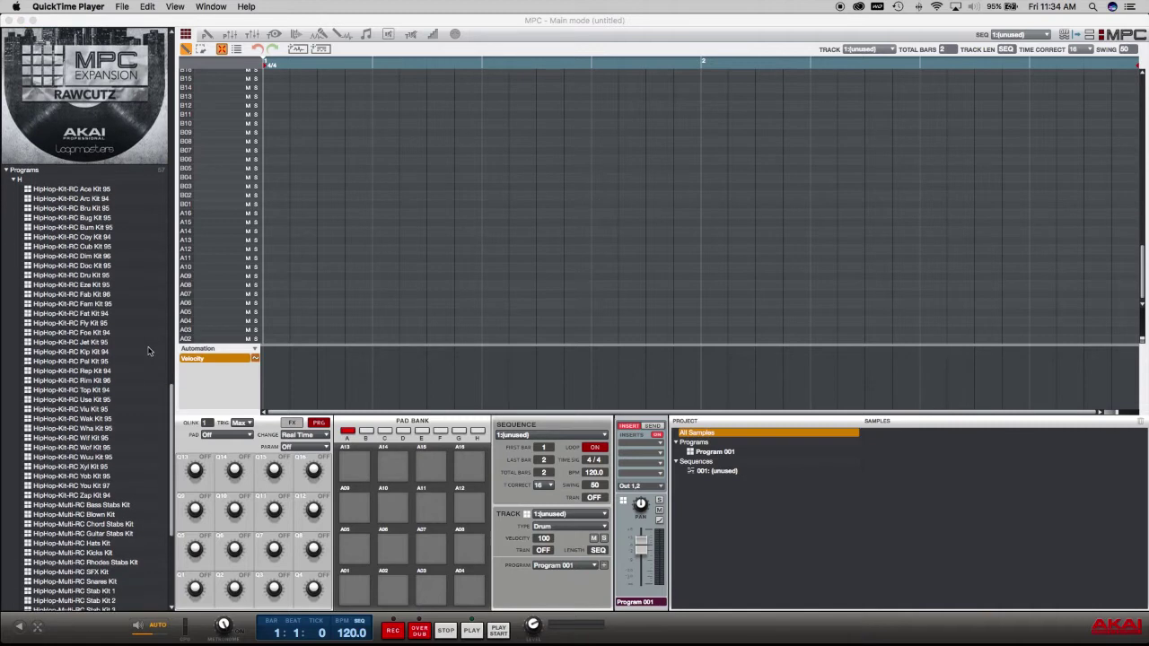
scroll(149, 351, "down", 8)
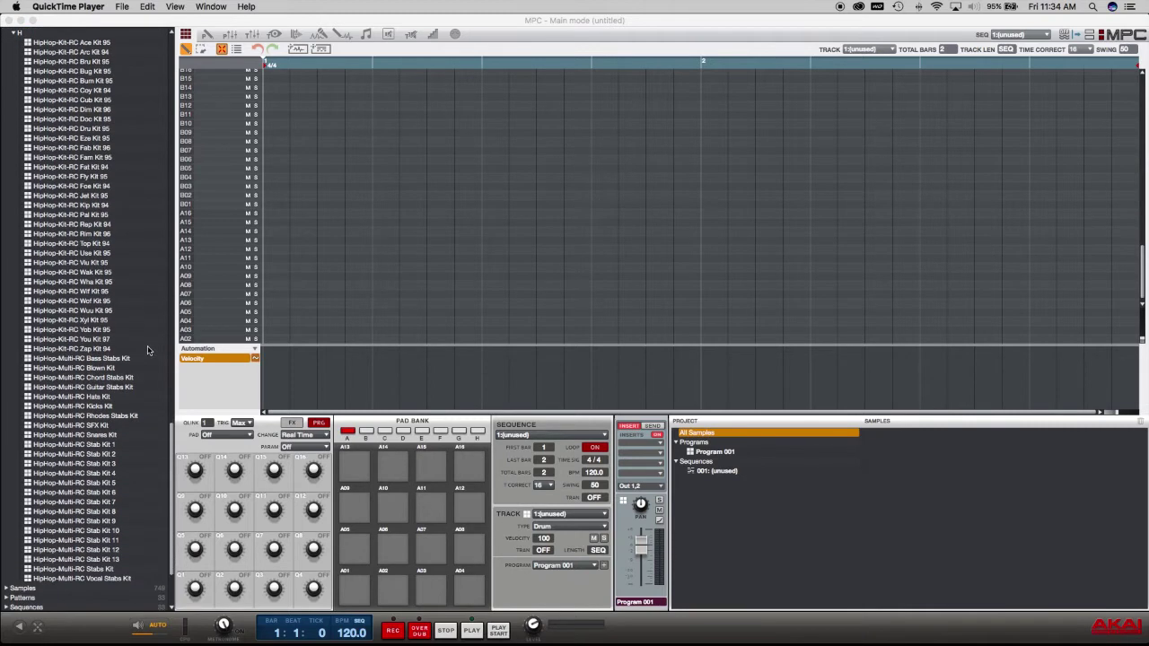
scroll(149, 351, "up", 6)
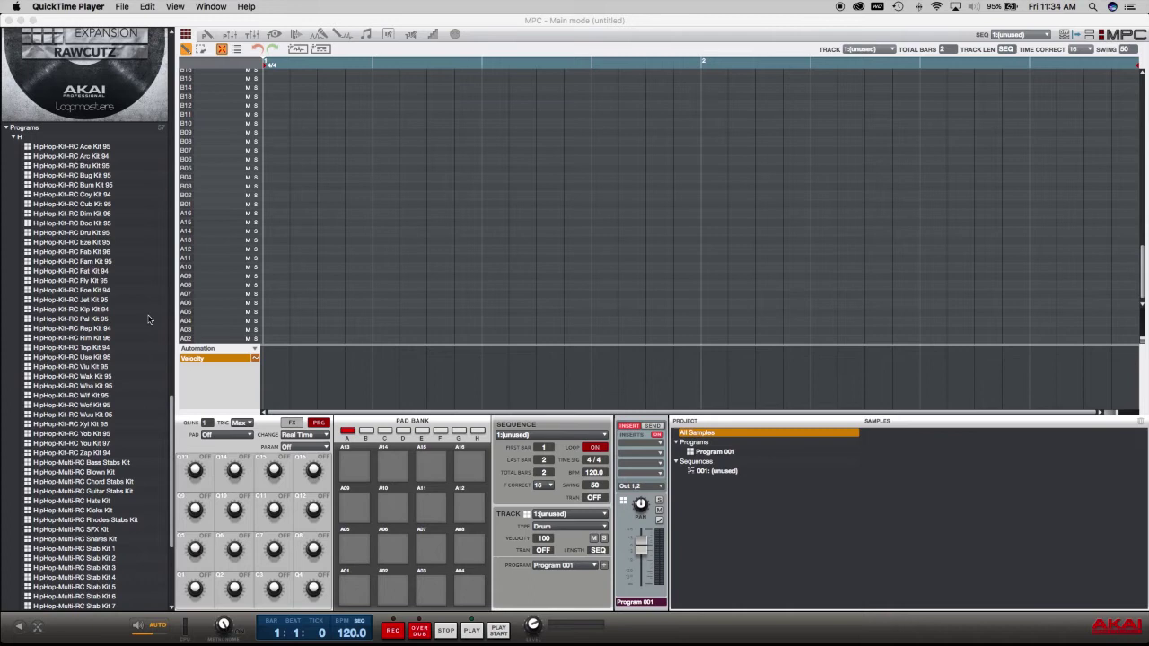
mouse_move(215, 643)
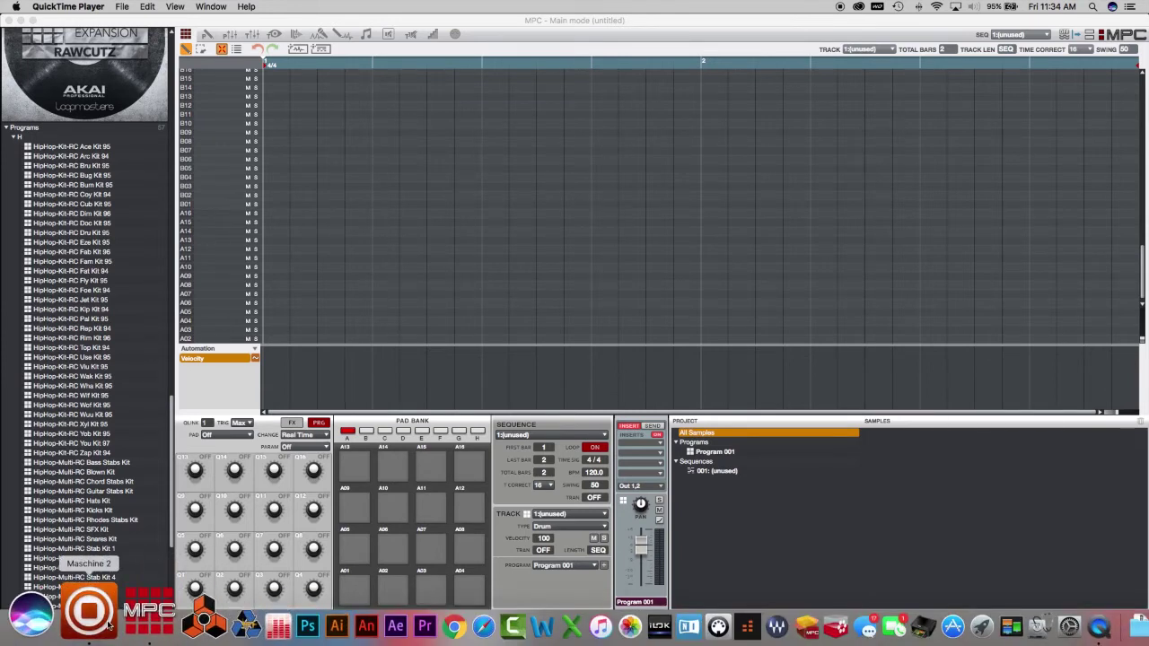
left_click(109, 625)
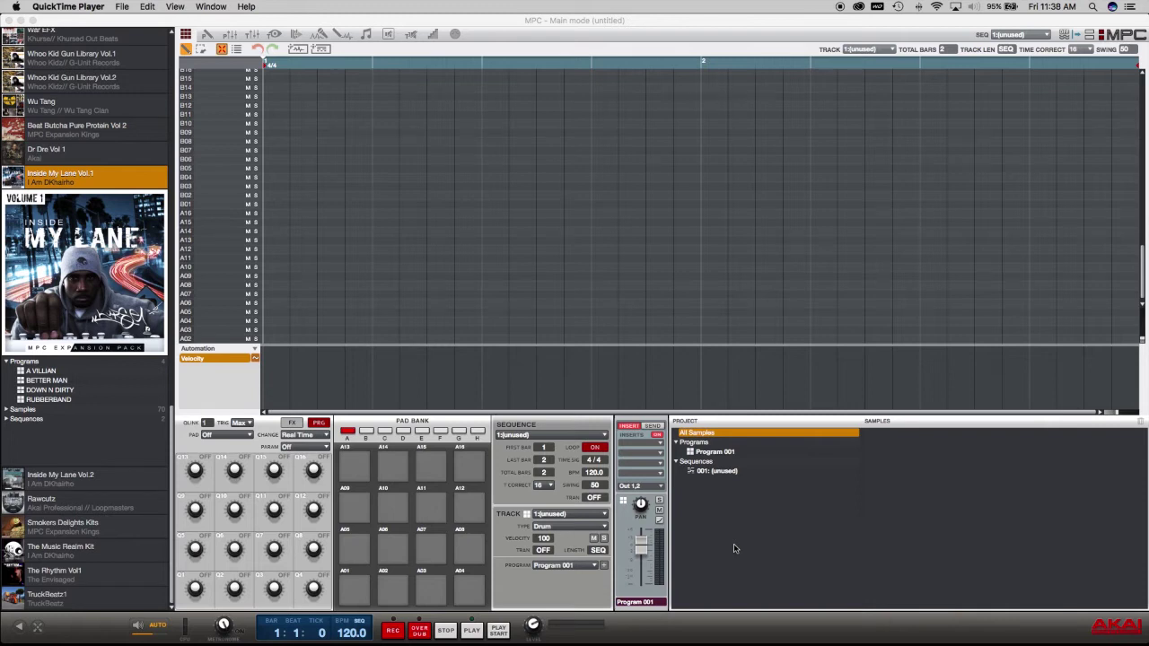
Step: Select the A VILLIAN program from the Inside My Lane Vol.1 expansion
left_click(44, 372)
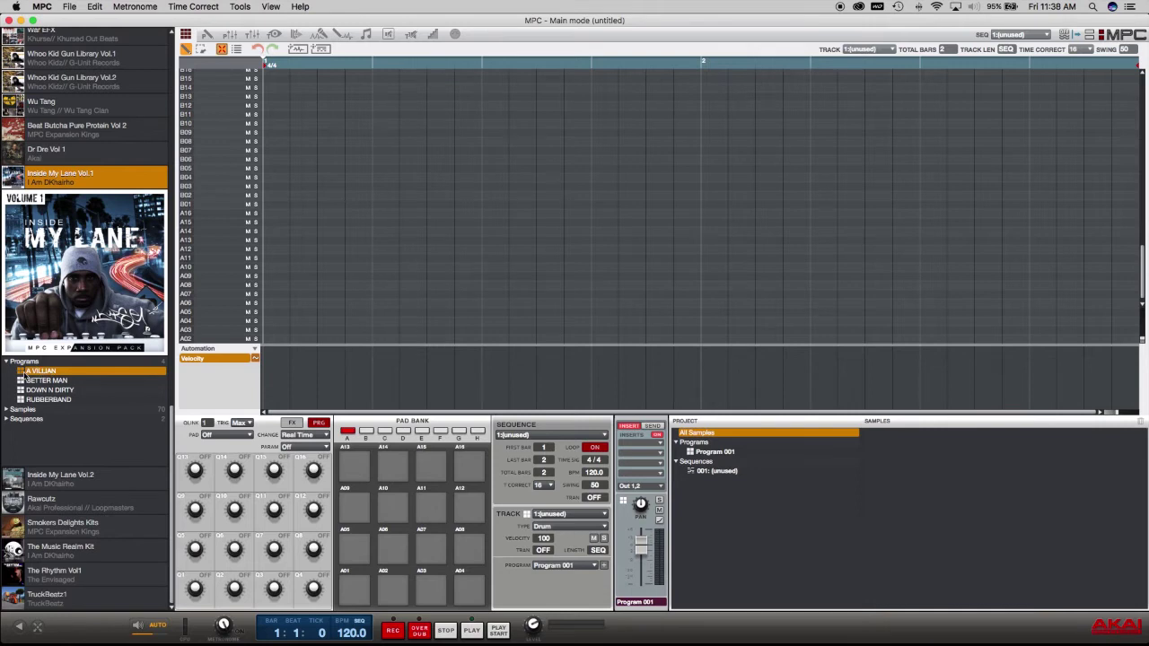
Step: Drag A VILLIAN into the Project panel so its drum samples map to the pads
left_click_drag(27, 376, 869, 506)
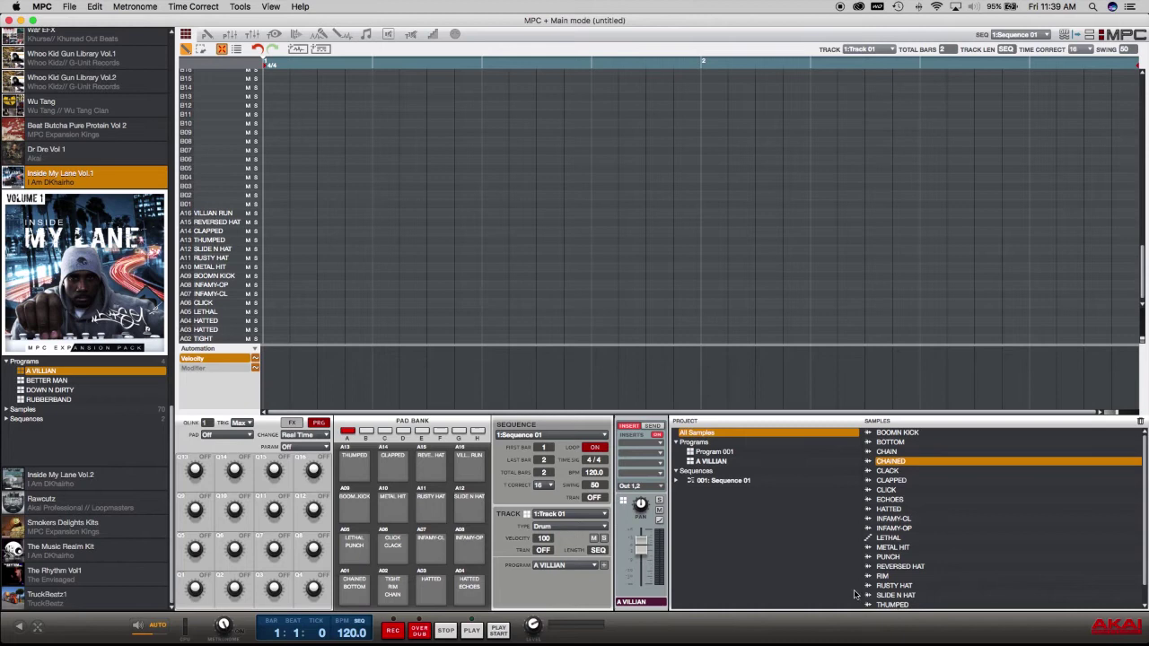
Step: Save all programs to the Desktop under the name A Villian
left_click(75, 9)
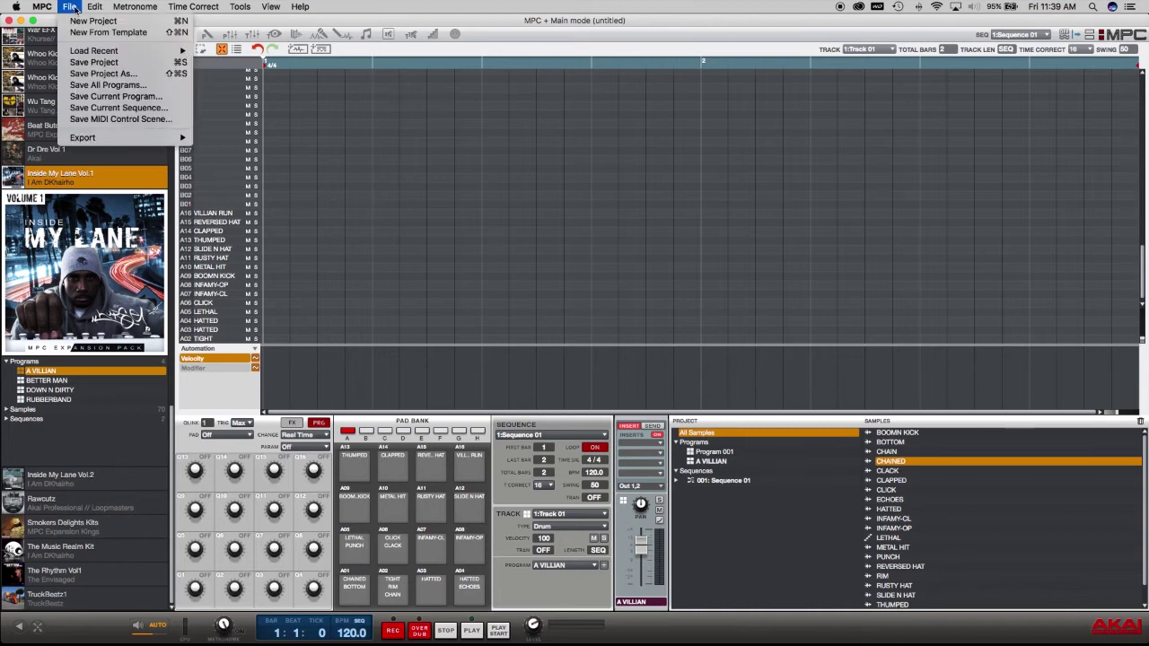
left_click(107, 85)
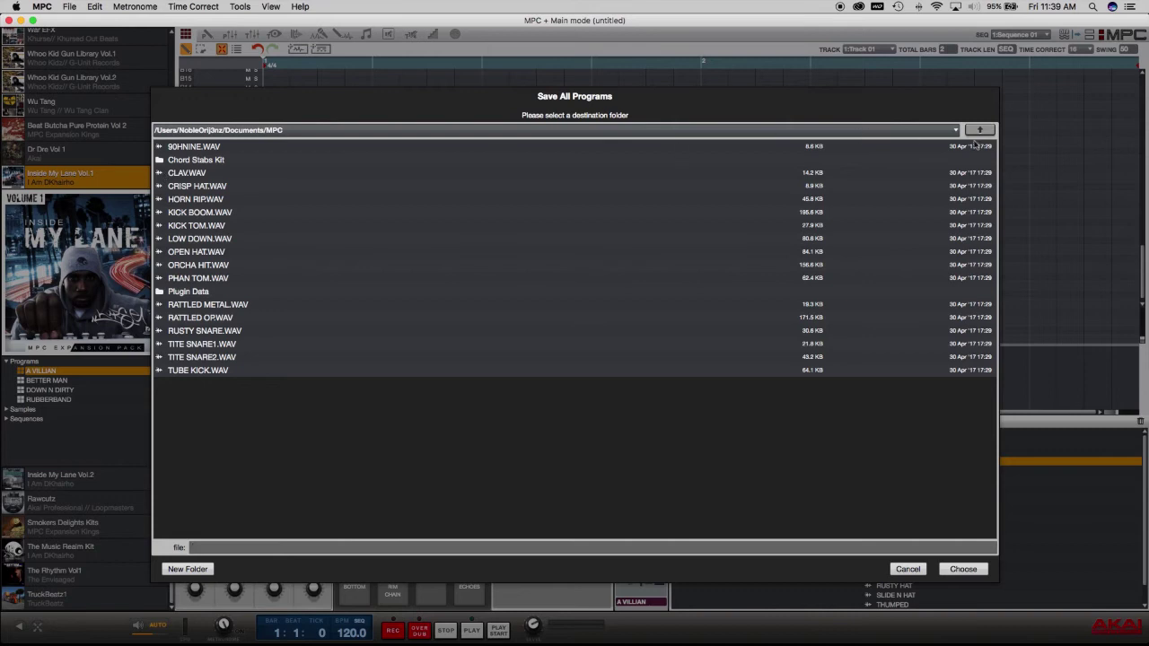
left_click(951, 133)
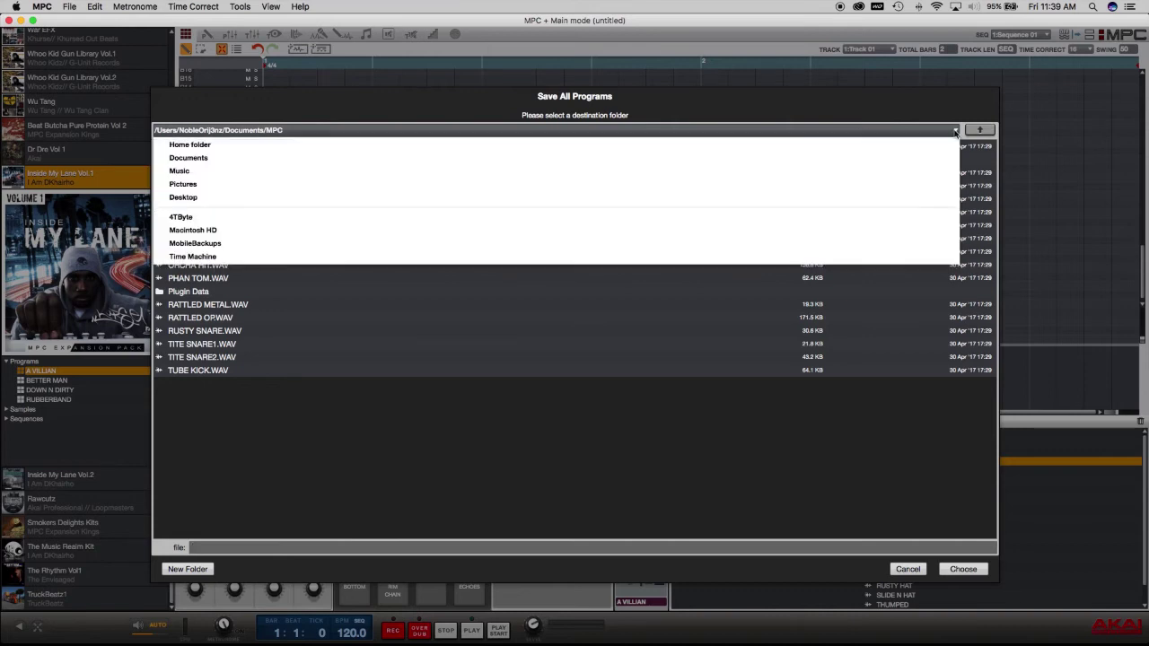
left_click(417, 197)
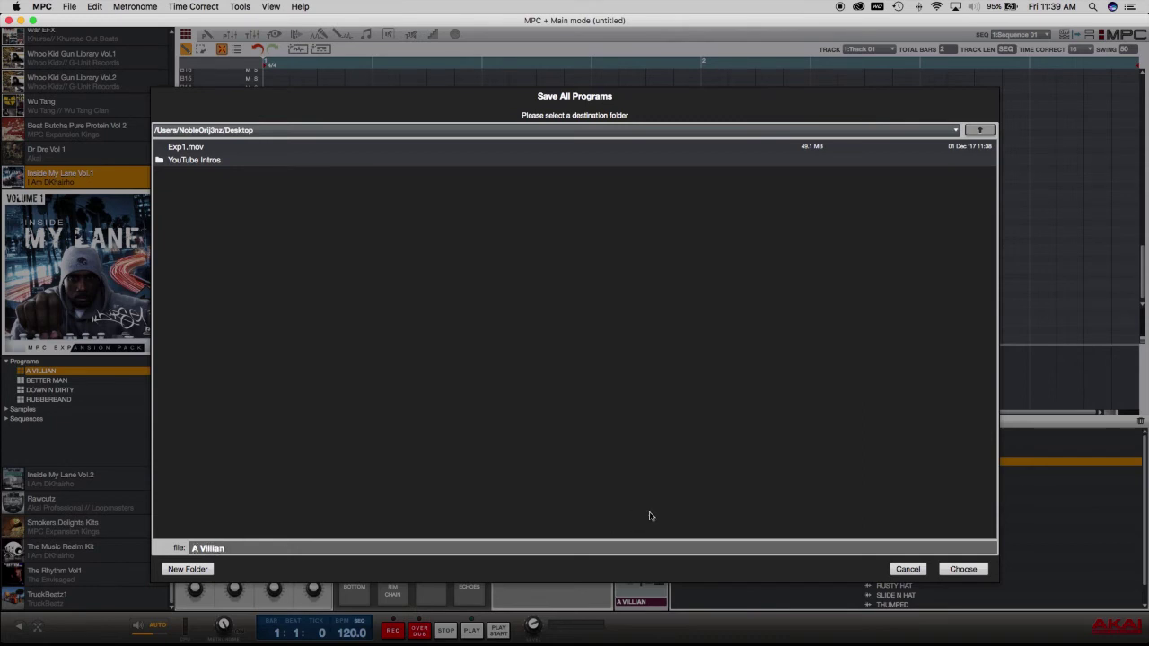
left_click(971, 569)
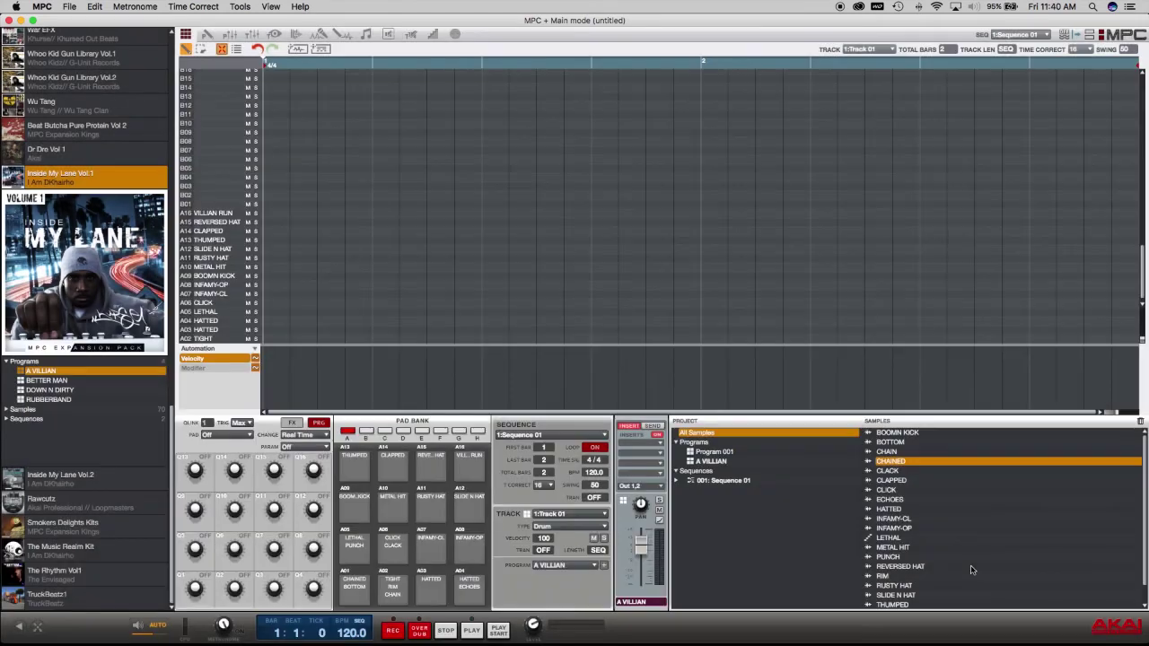
Step: Undo the A VILLIAN load, then load BETTER MAN into the project and select it
left_click(97, 7)
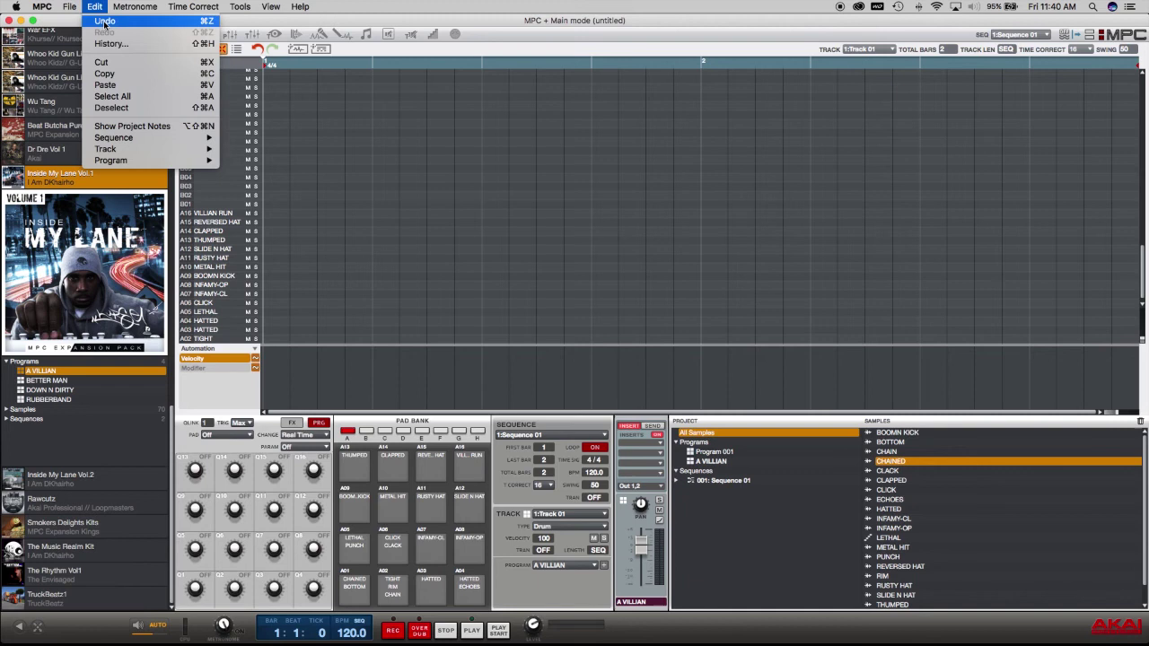
left_click(104, 21)
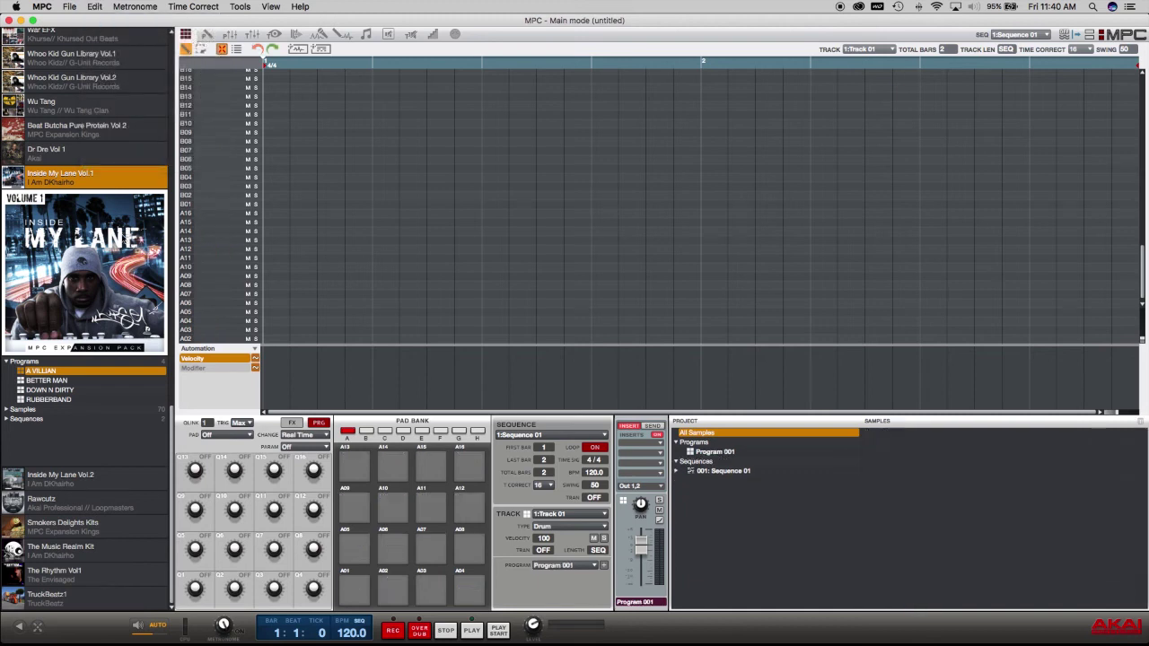
left_click(39, 382)
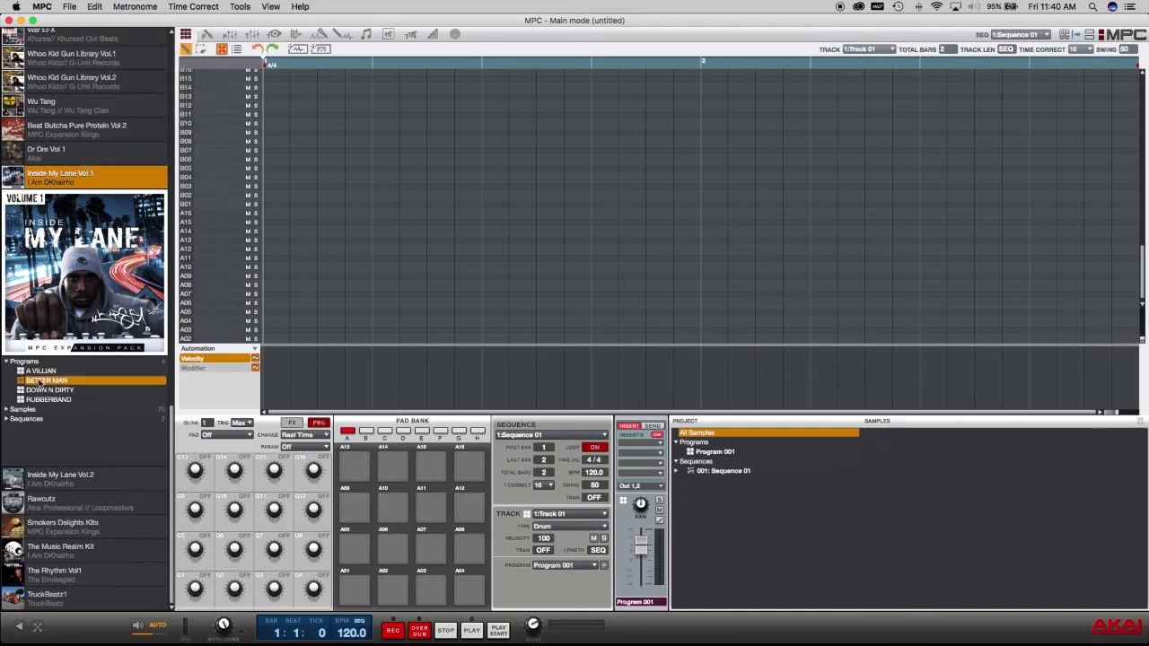
left_click_drag(39, 385, 879, 516)
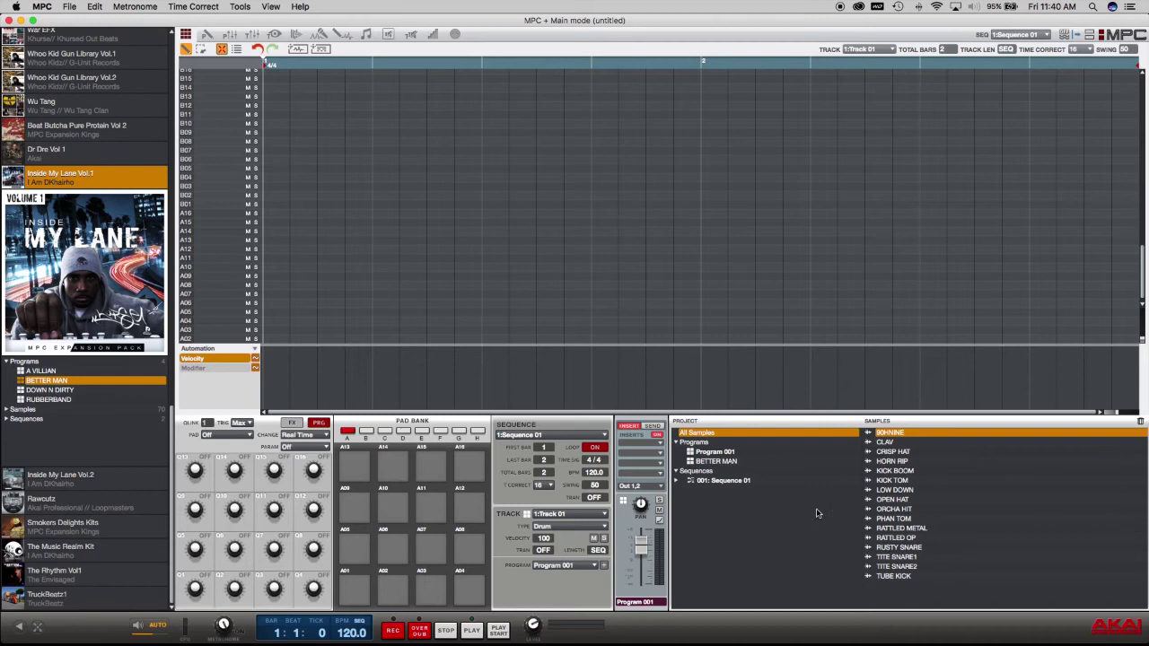
left_click(710, 462)
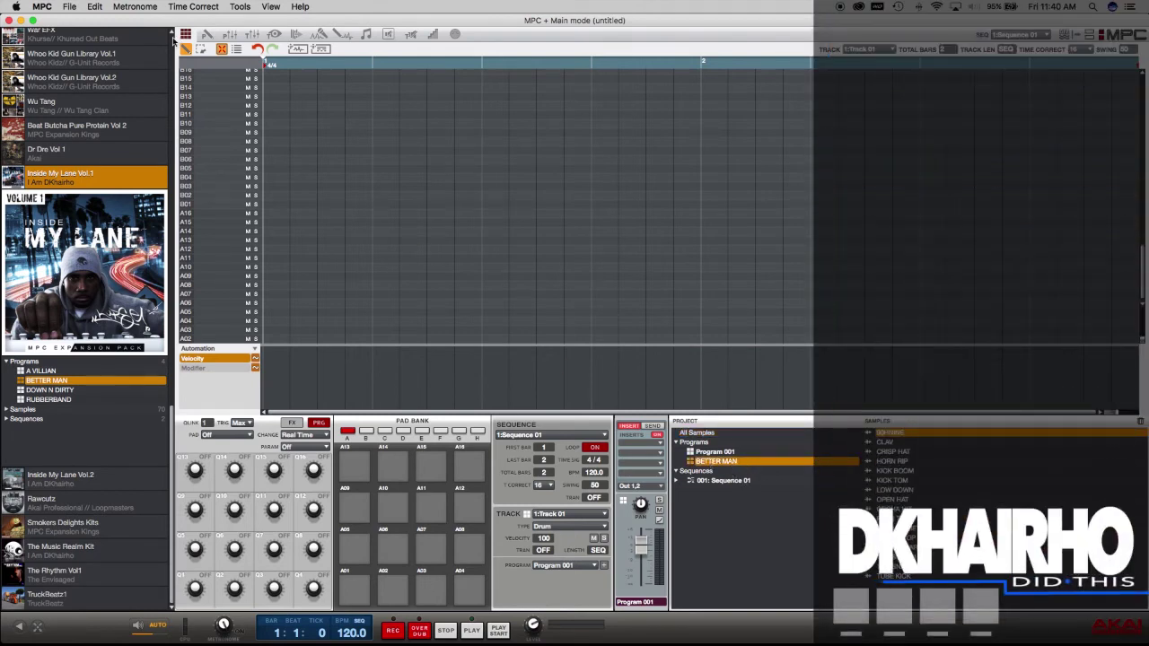
Step: Save all programs to the Desktop under the name Better Man
left_click(72, 7)
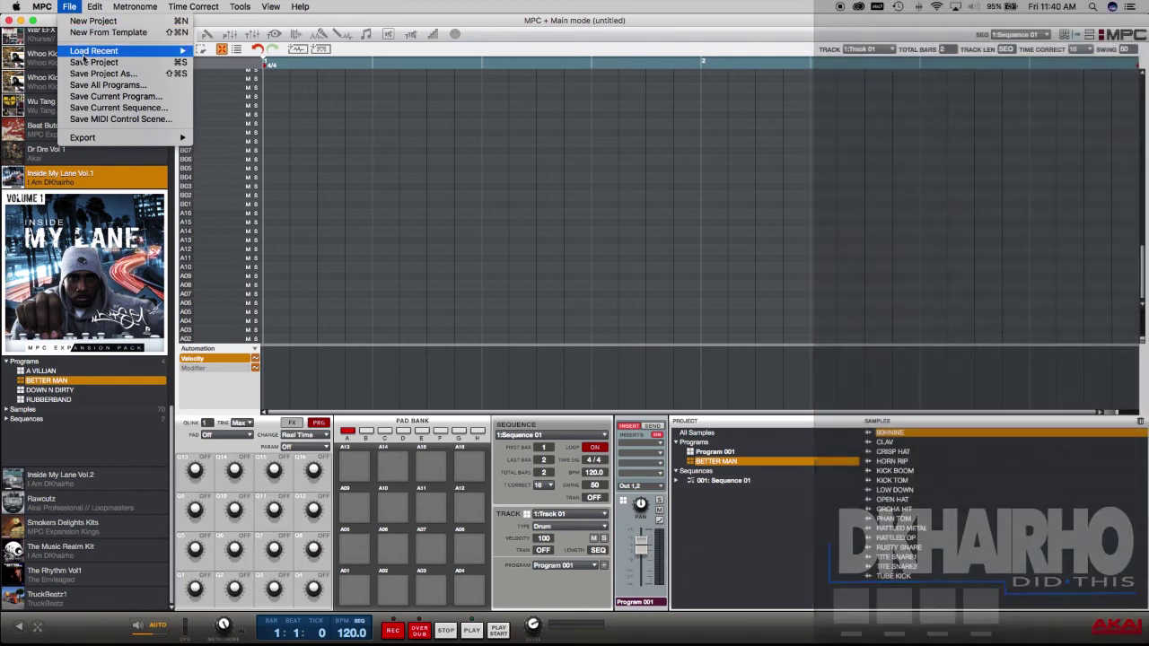
left_click(95, 84)
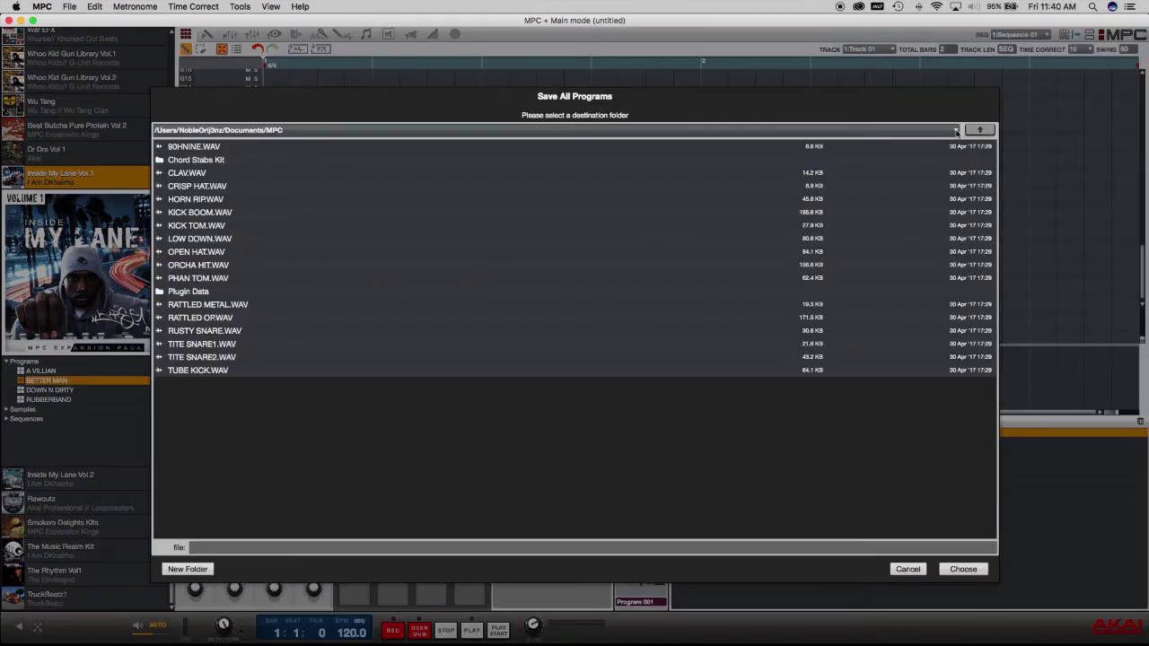
left_click(956, 131)
left_click(480, 195)
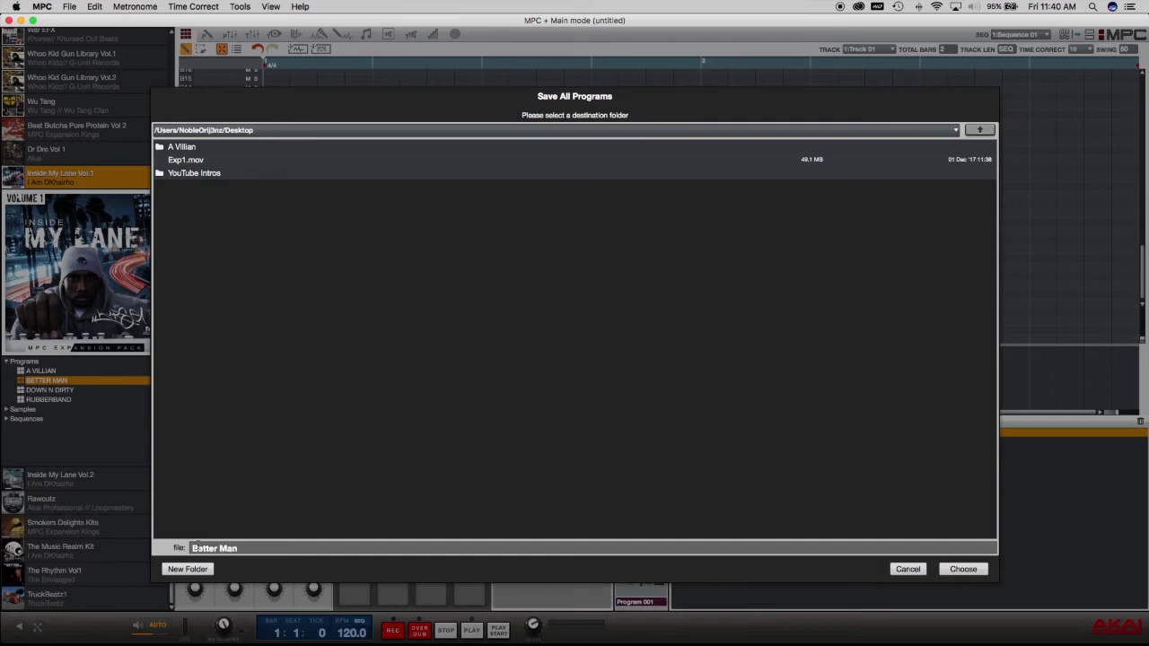
left_click(682, 549)
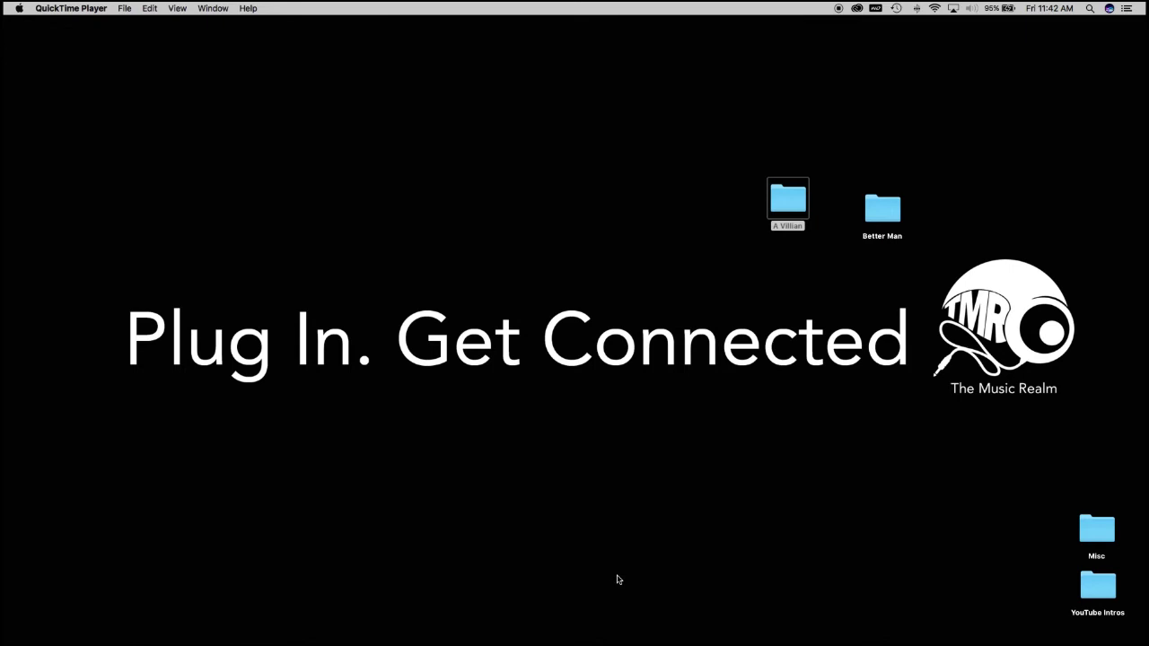
Step: Group the A Villian and Better Man folders into a new folder named Inside My Lane Vol1
left_click_drag(714, 148, 947, 279)
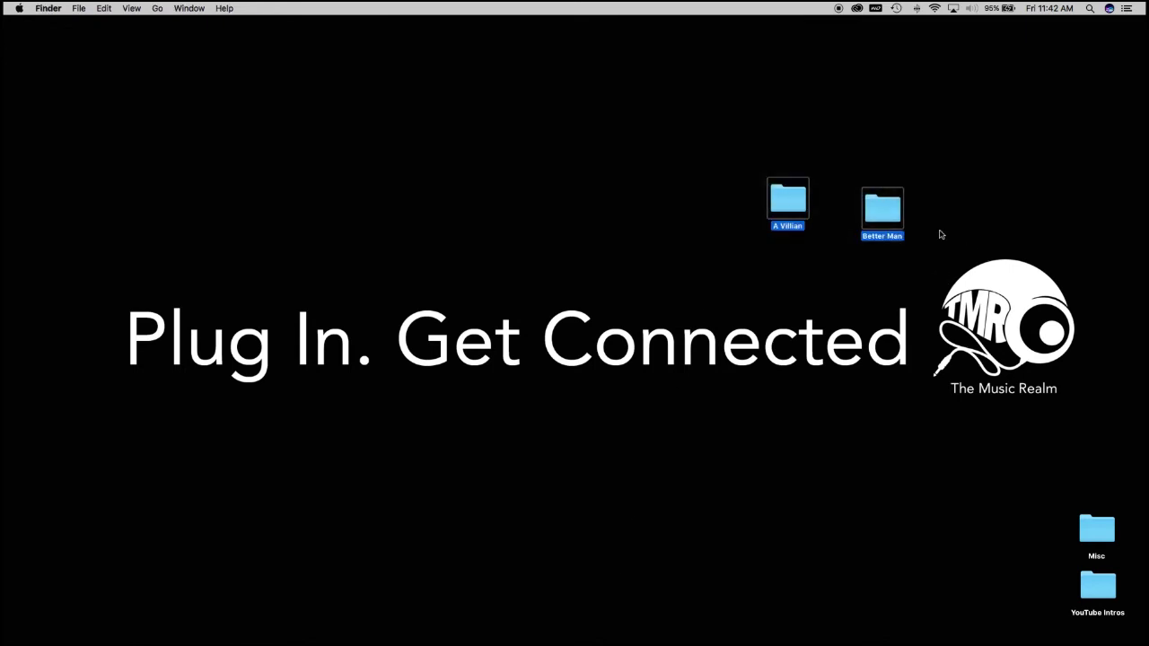
right_click(891, 210)
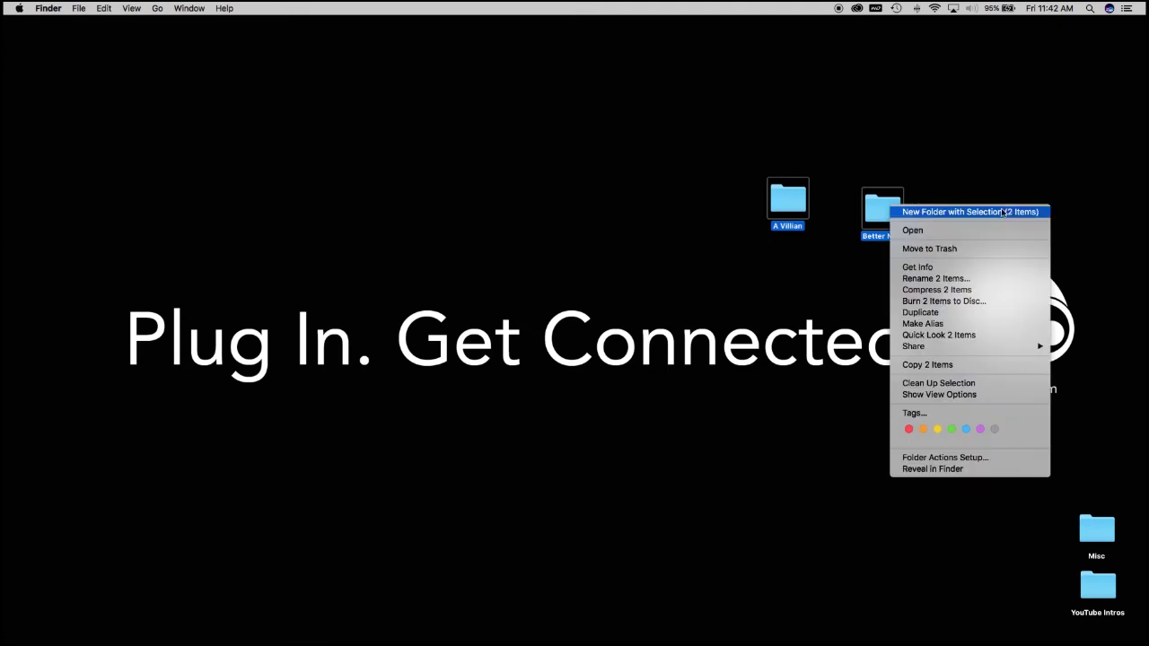
left_click(1001, 212)
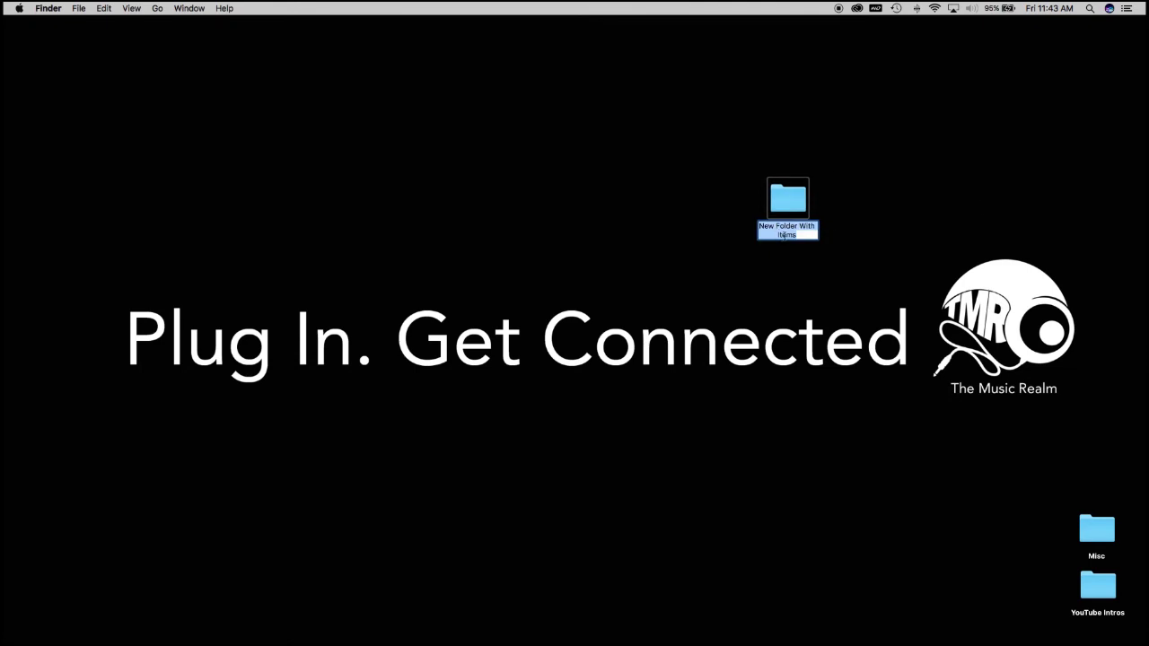
type("Inside")
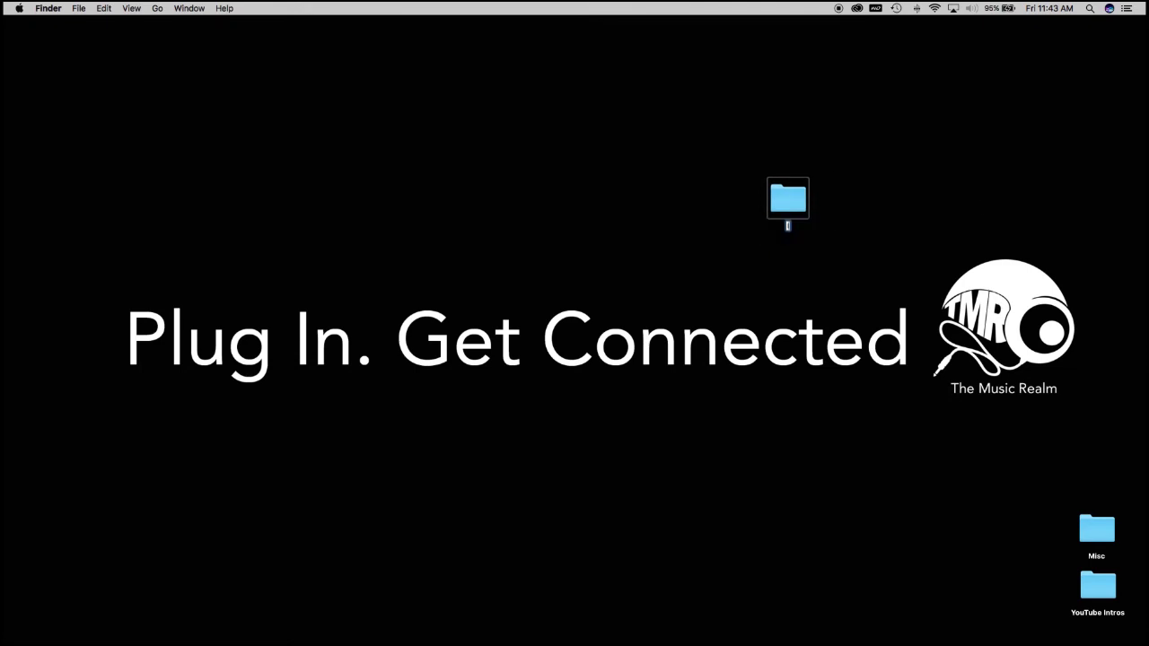
type(" My Lane")
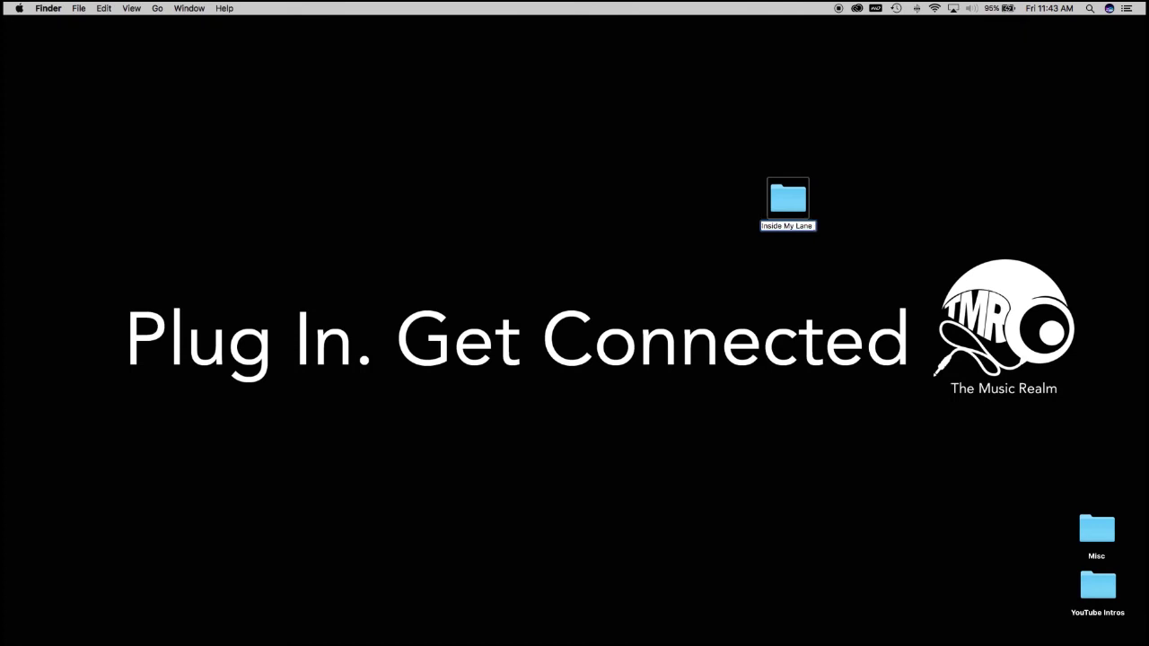
type(" Vol1")
left_click(889, 224)
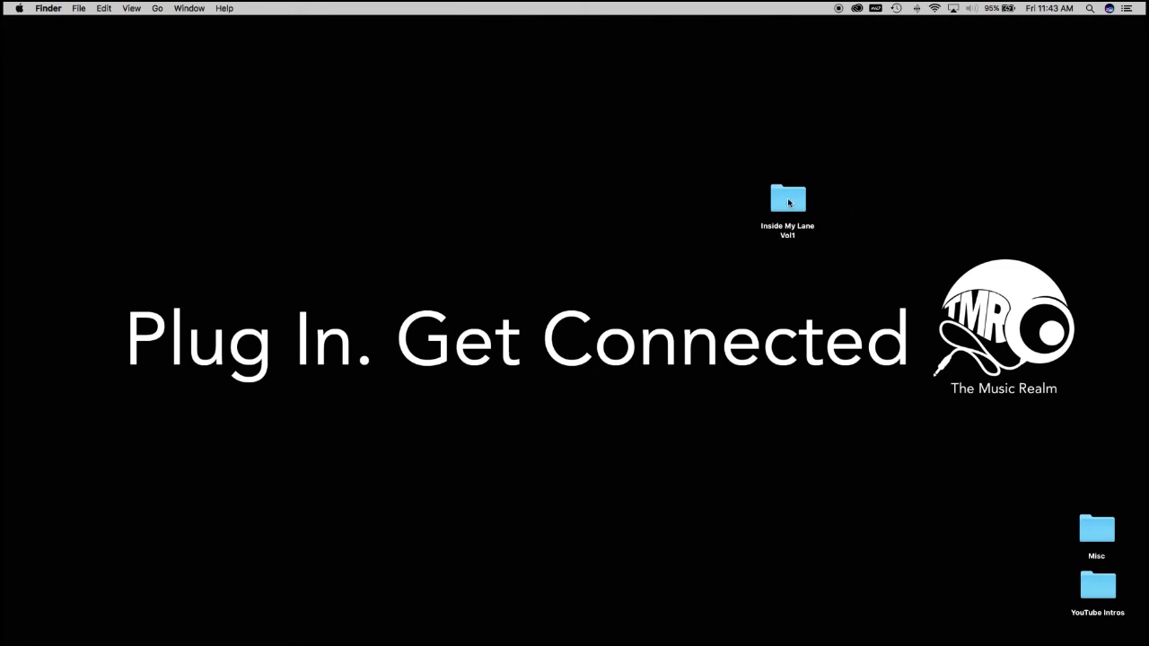
left_click_drag(789, 203, 898, 217)
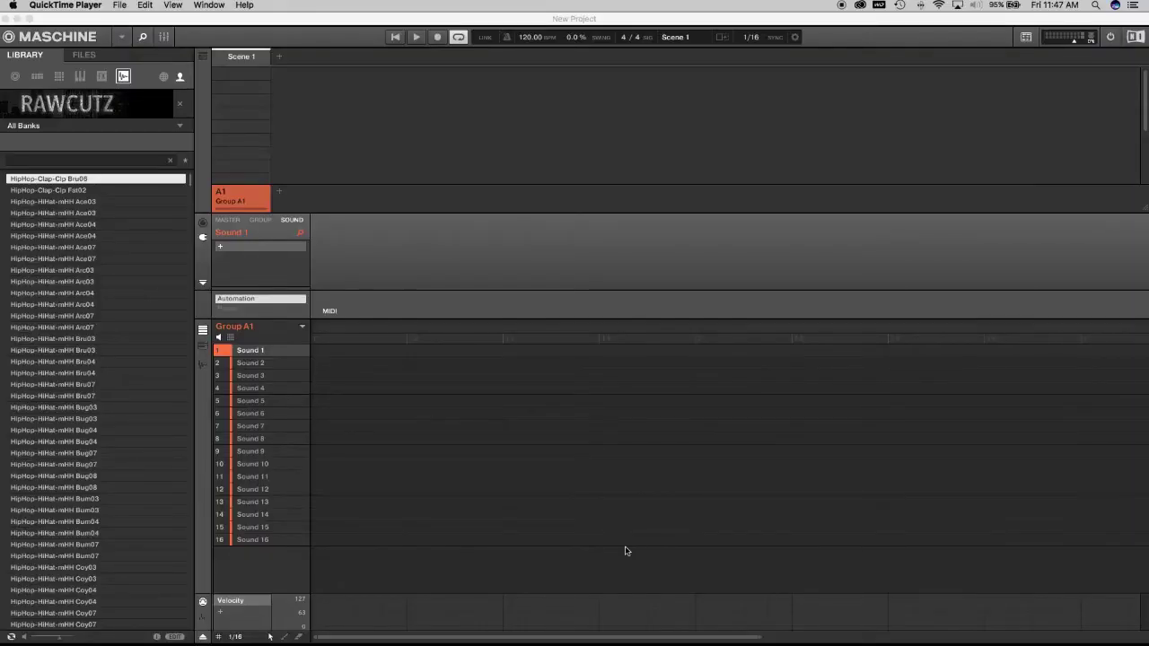
Step: Show the User content locations on the Library page of Maschine 2 Preferences
left_click(86, 20)
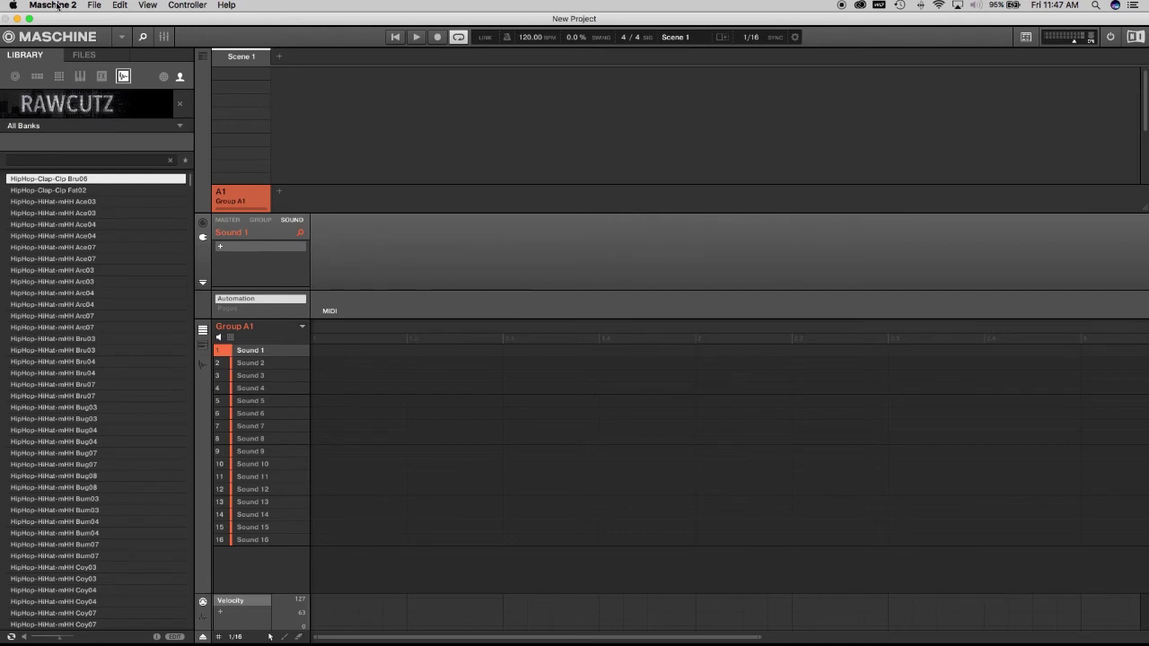
left_click(57, 6)
left_click(62, 38)
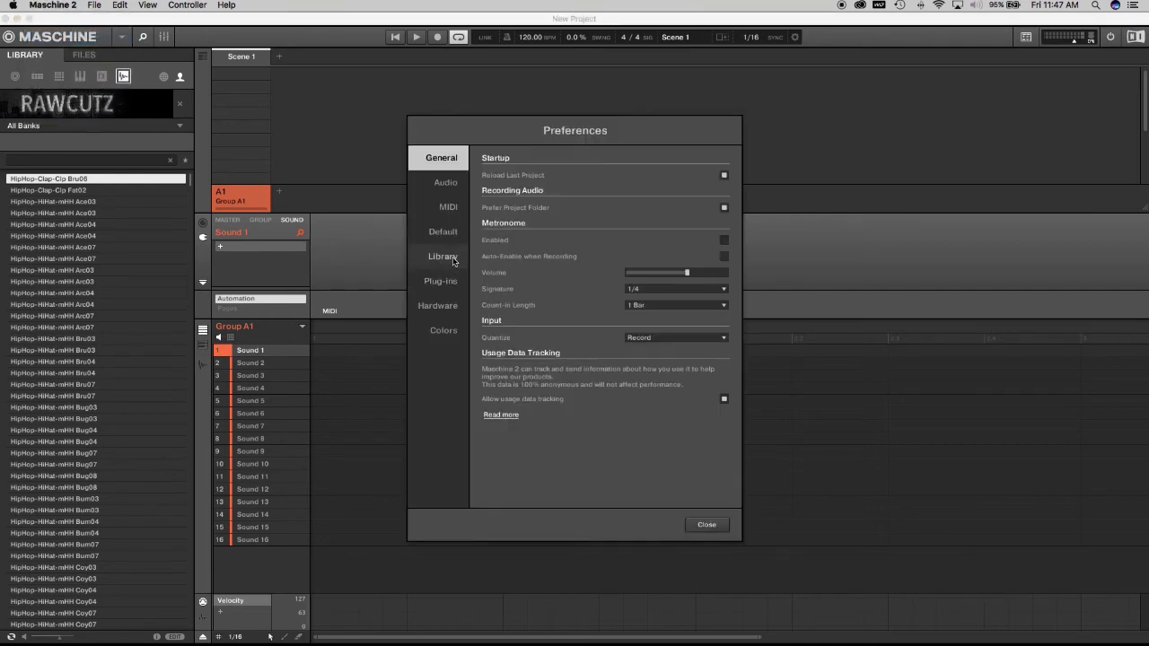
left_click(456, 259)
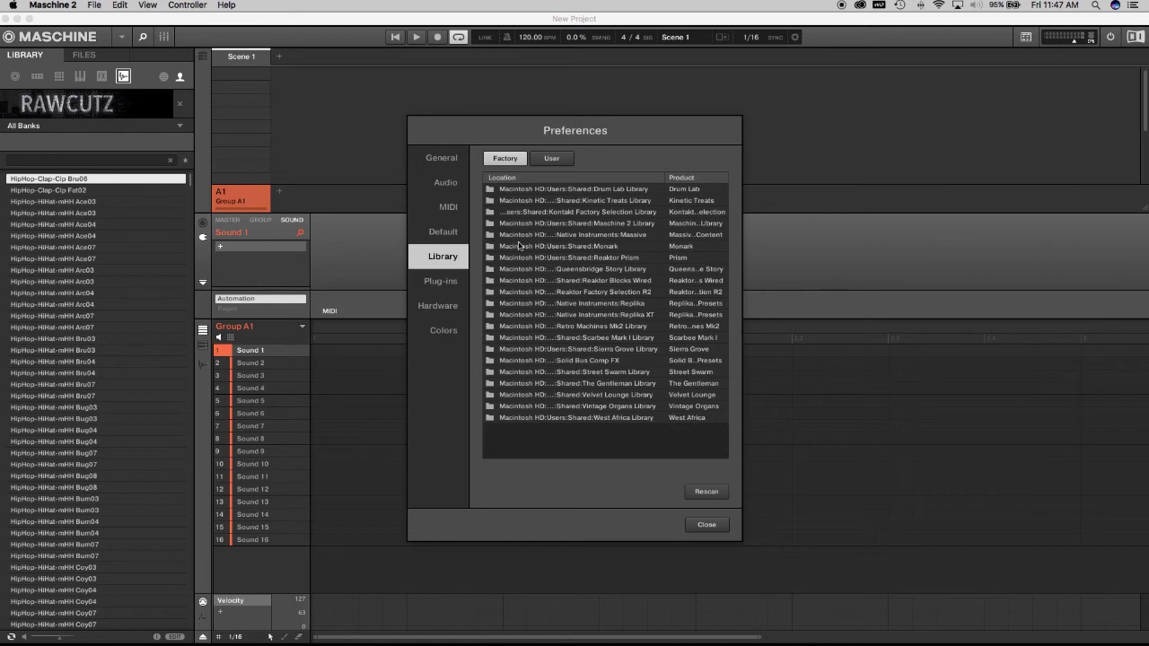
left_click(552, 159)
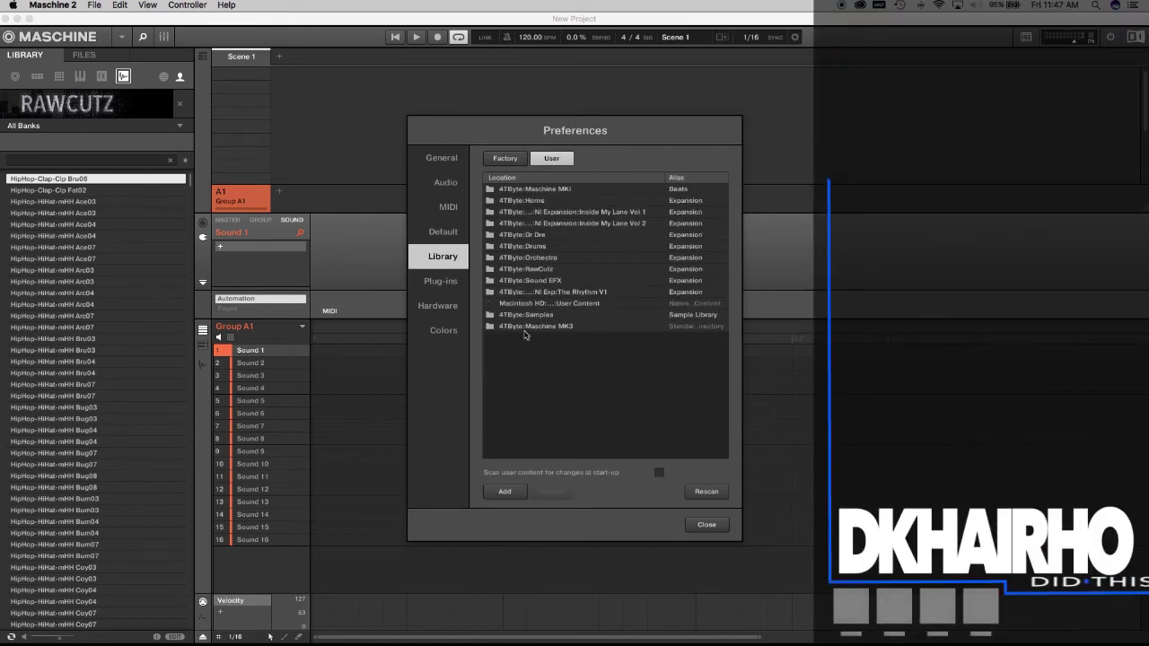
Step: Add the Desktop folder Inside My Lane Vol1 as a user library location
left_click(508, 493)
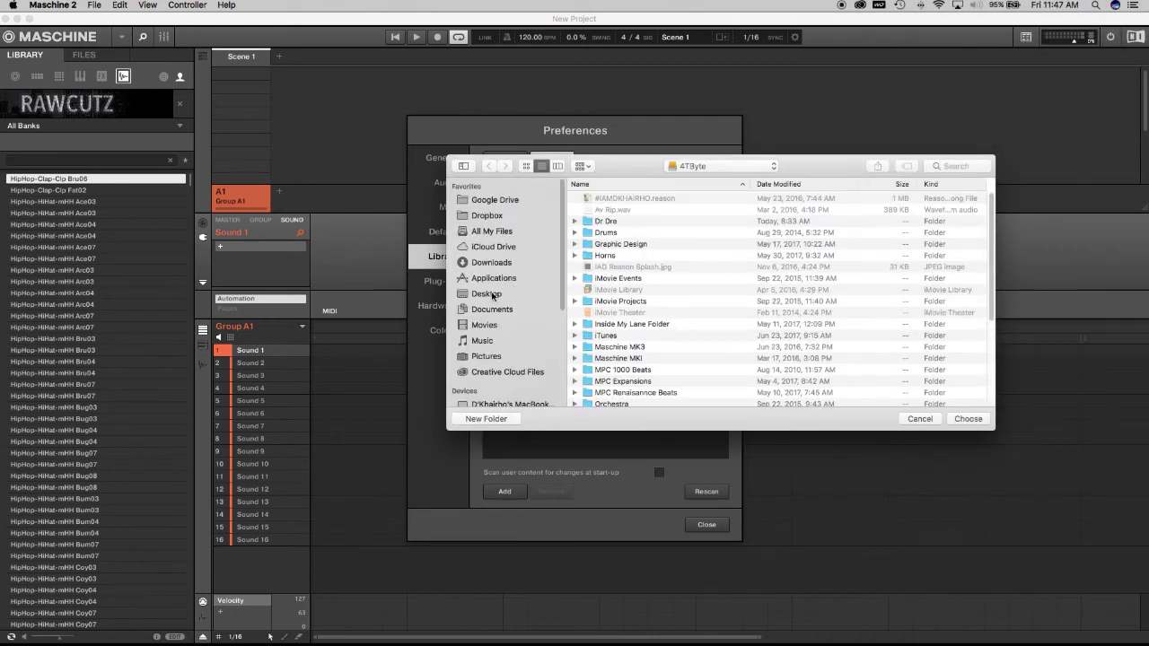
left_click(489, 296)
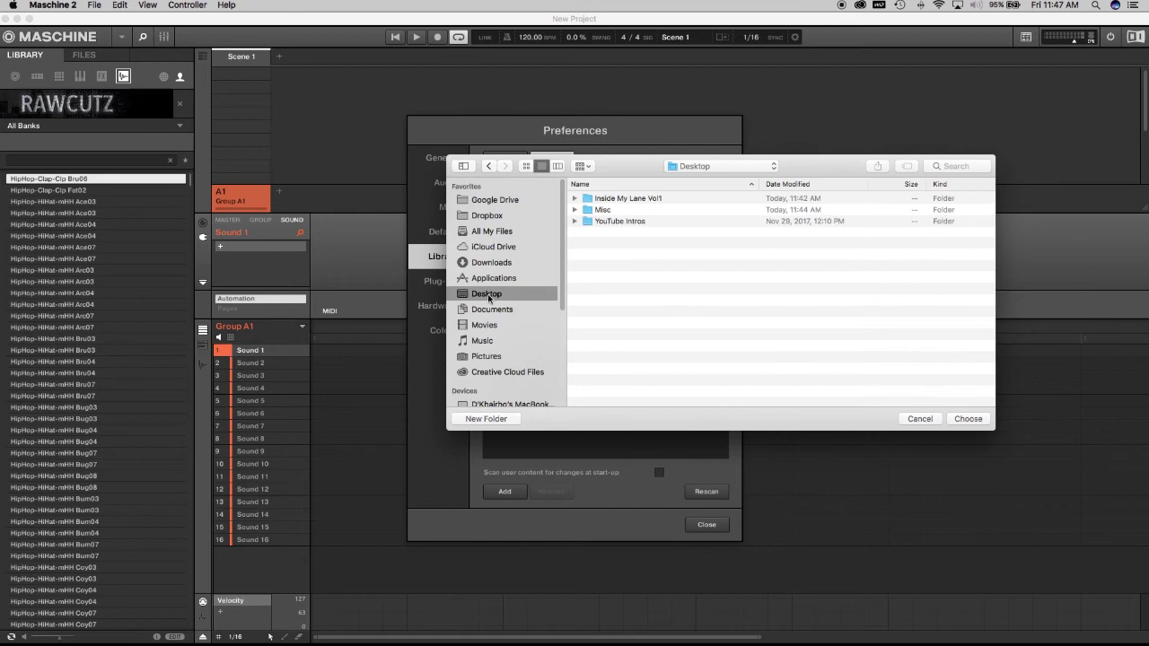
left_click(633, 198)
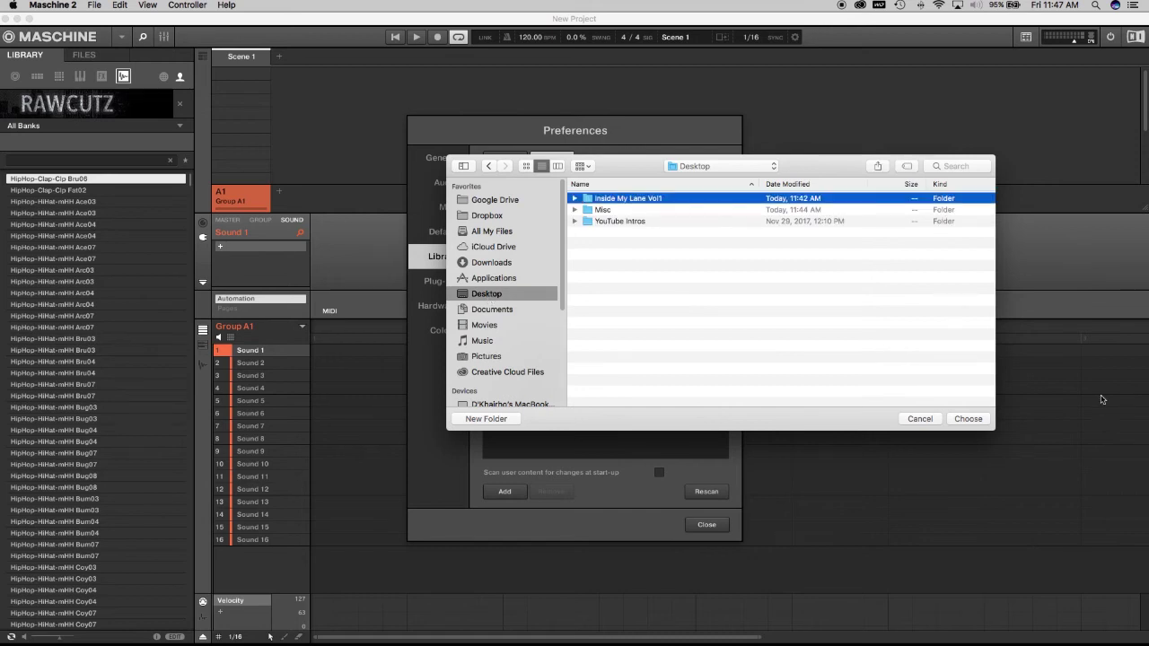
left_click(968, 419)
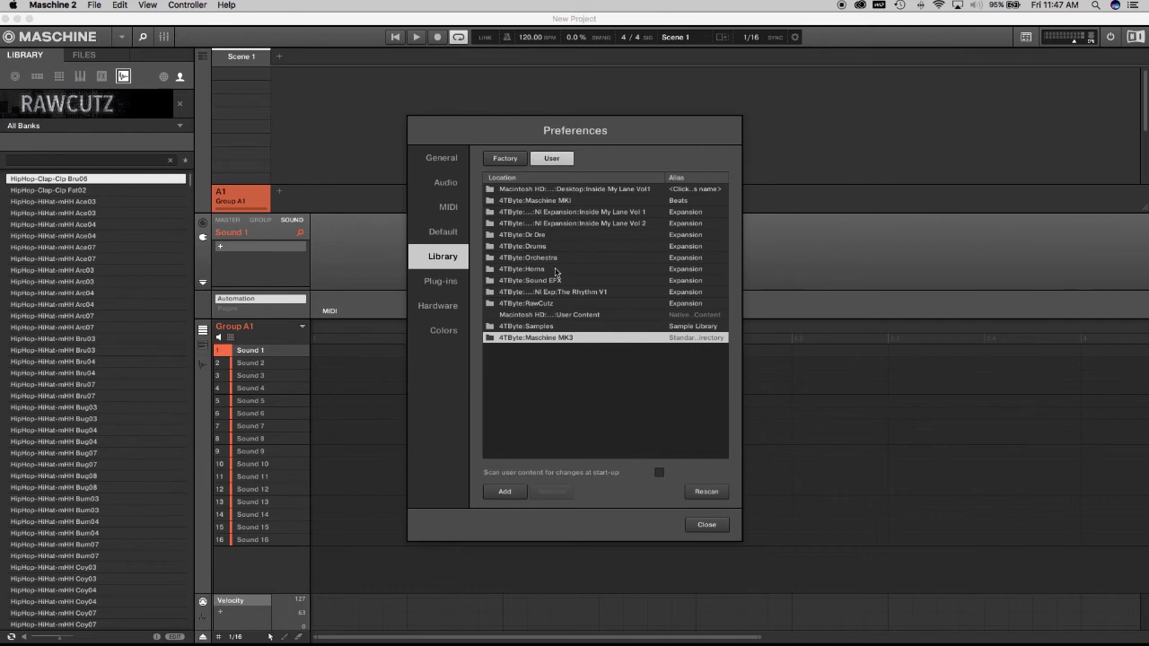
Step: Set the new location's alias to Test, rescan the library, and close Preferences
left_click(634, 191)
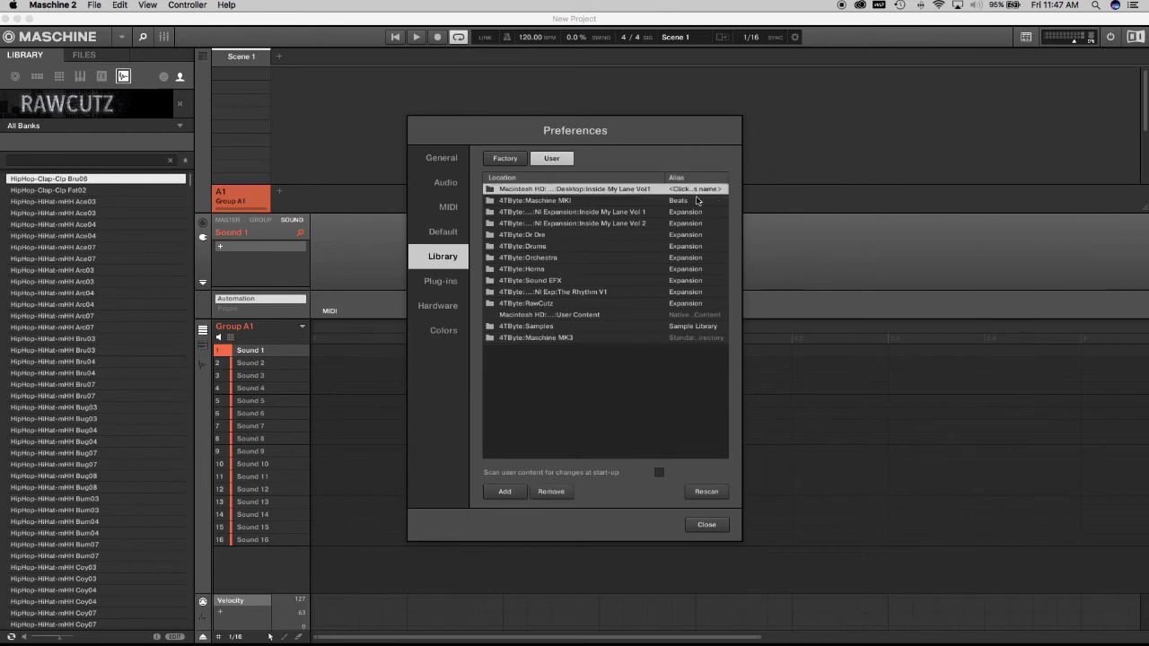
left_click(699, 191)
left_click(707, 492)
left_click(705, 524)
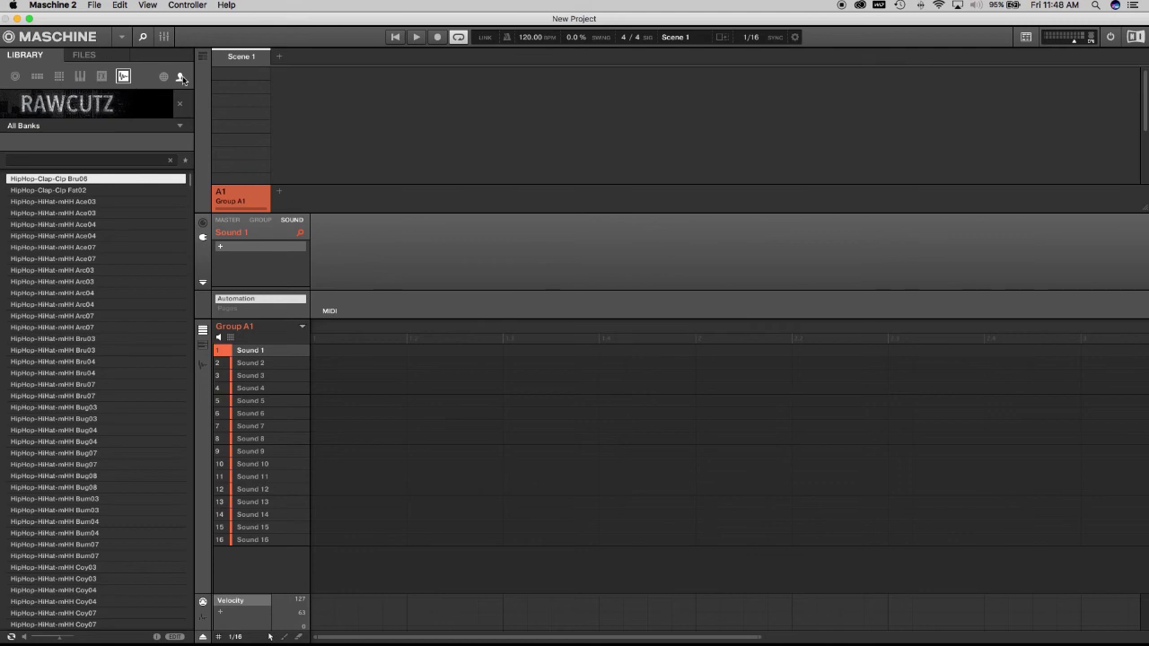
Step: Show the user expansion products and open the Inside My Lane Vol1 tile
left_click(134, 101)
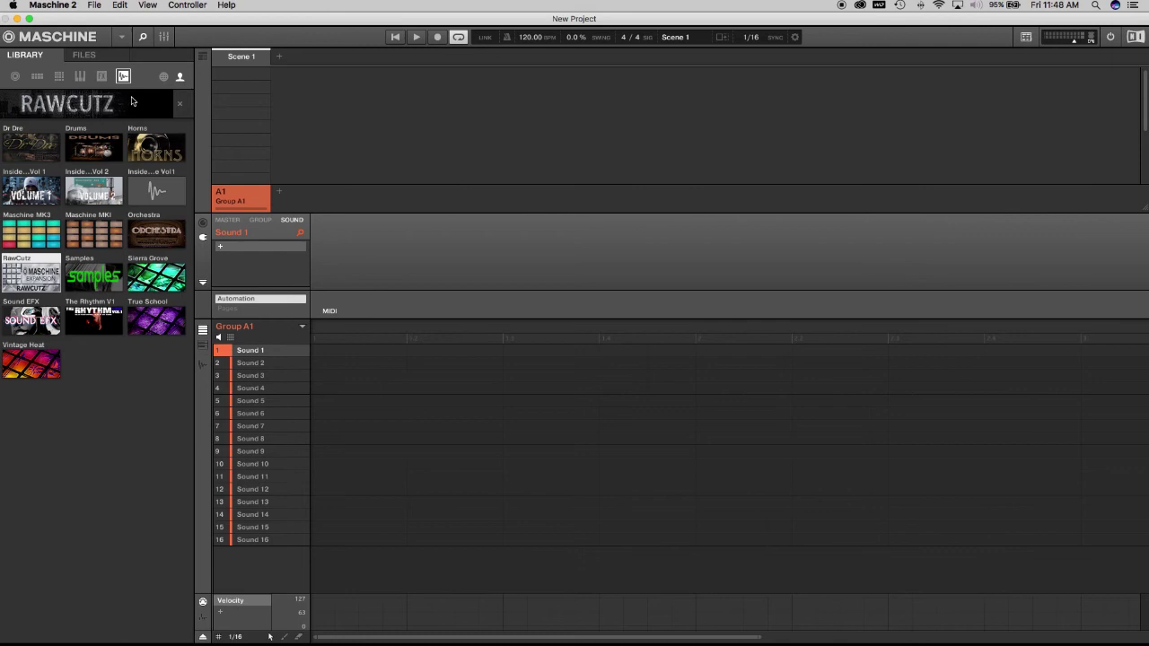
left_click(156, 194)
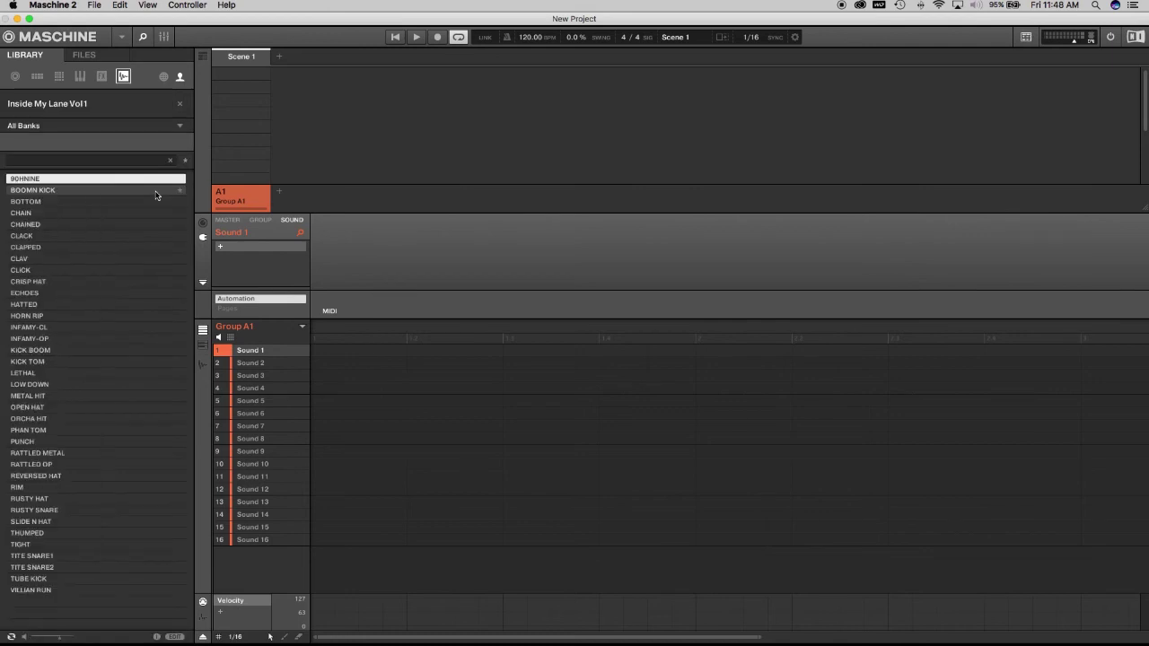